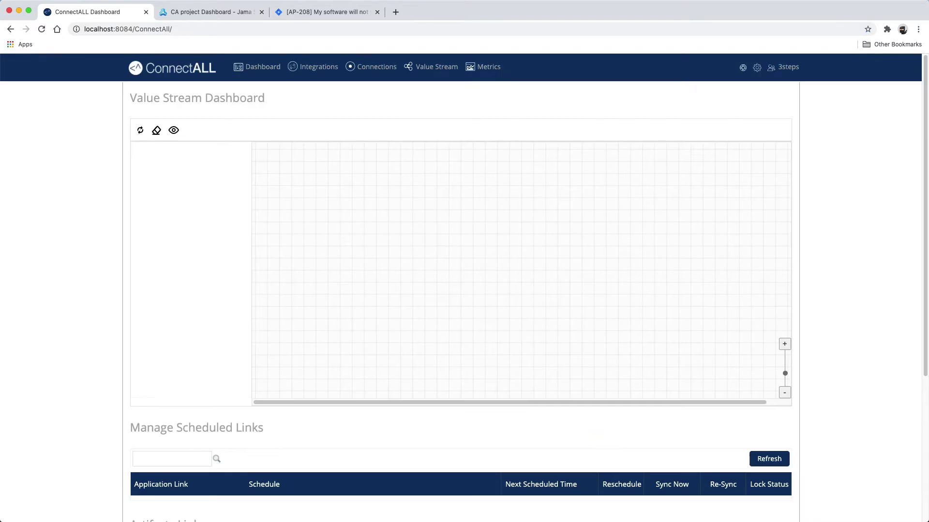
- Start a new application link on the Integrations page, with Jama Software as Application 1 and Atlassian JIRA as Application 2
click(317, 67)
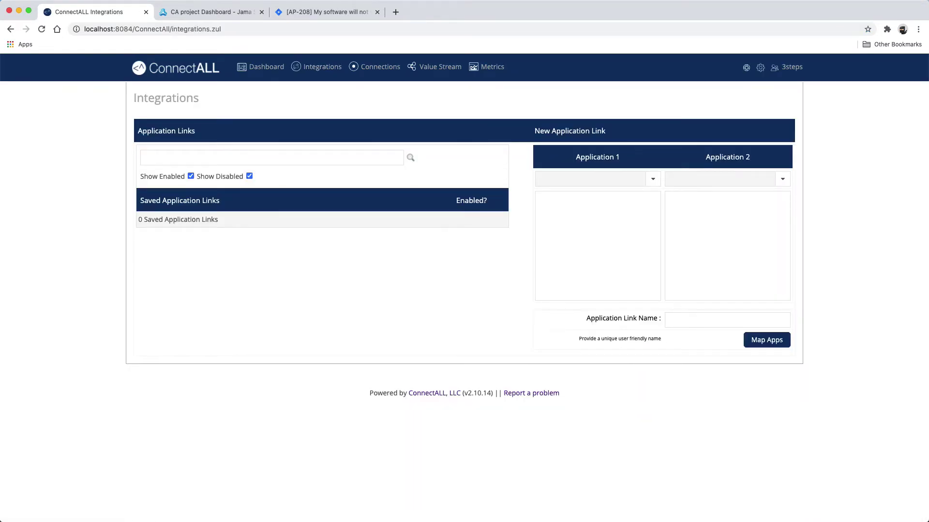
click(652, 178)
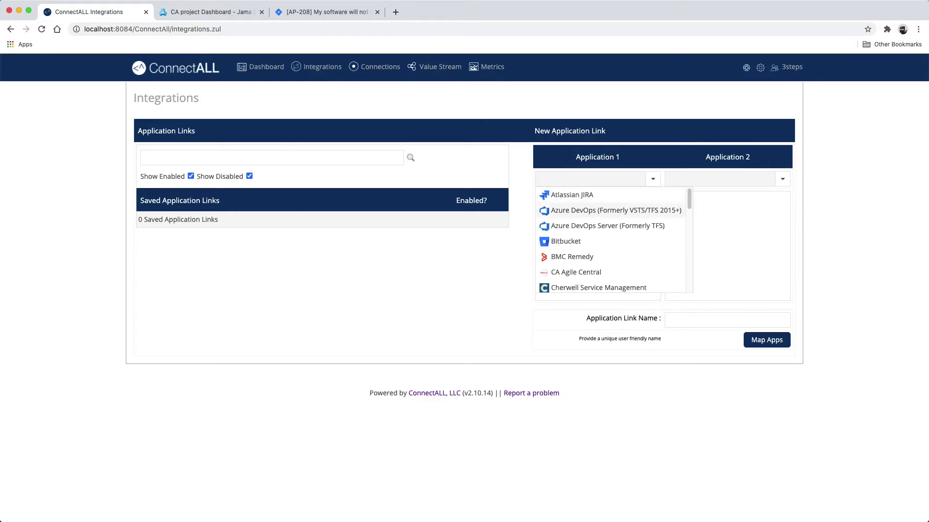
scroll(609, 240, down, 3)
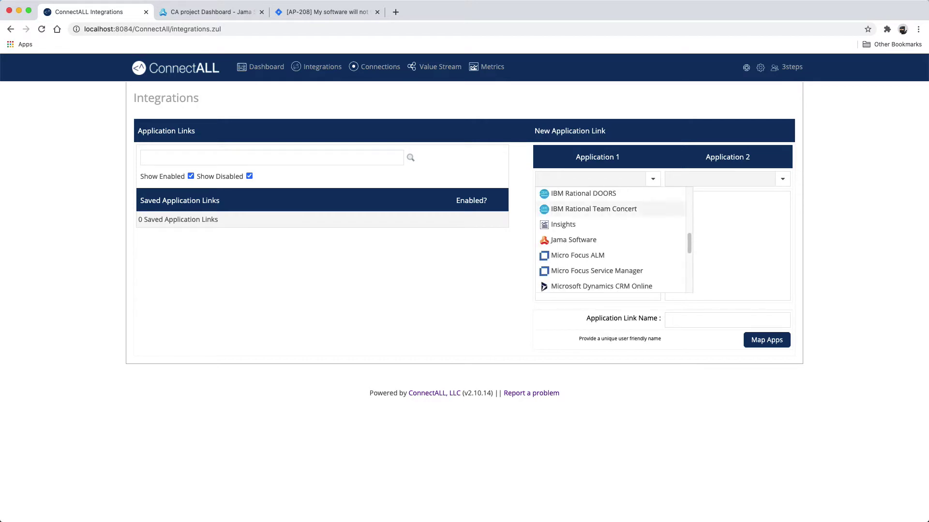
click(573, 240)
click(782, 179)
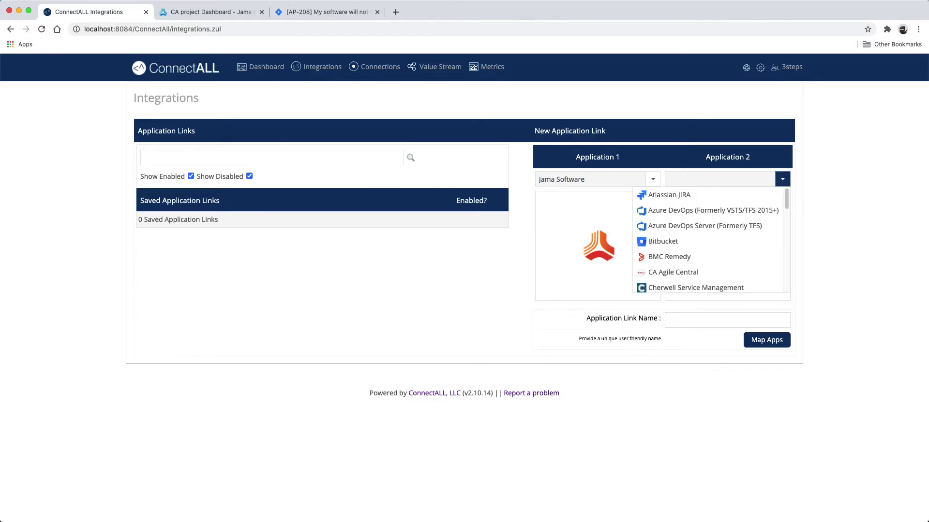
click(668, 195)
- Name the application link Jama2Jira and map the two applications
click(669, 320)
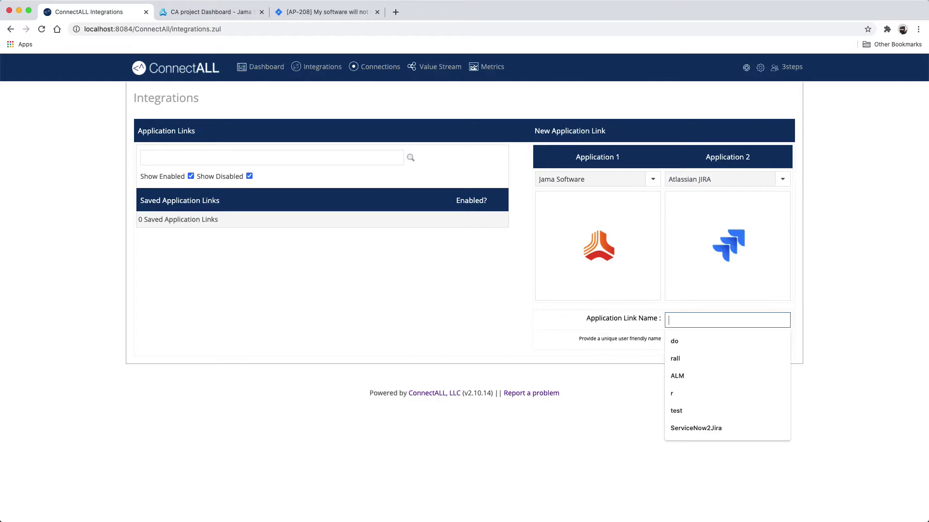
text(jam)
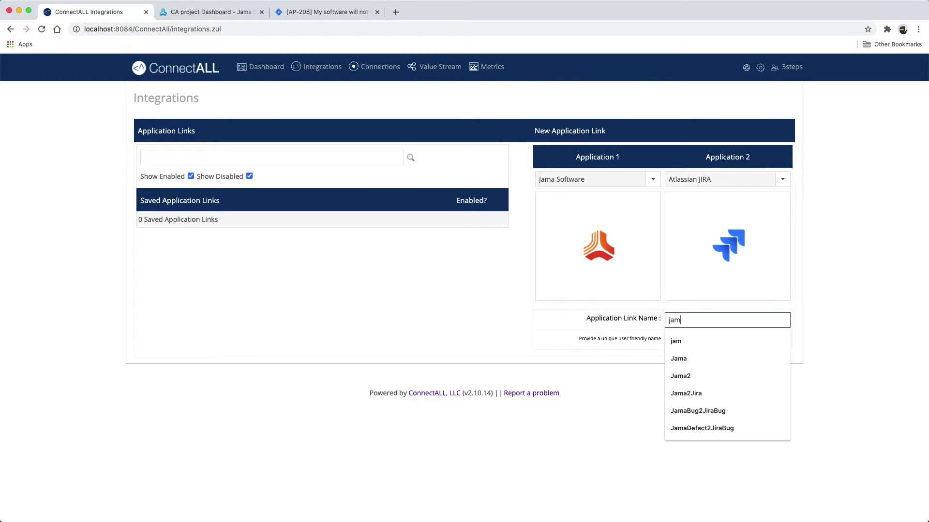
key(Down)
key(Down)
key(Down)
key(Down)
key(Return)
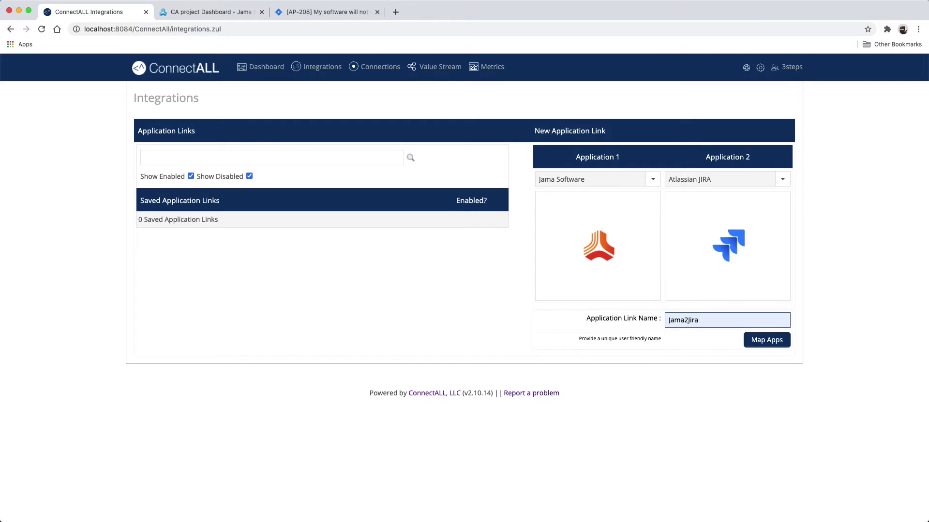
key(Return)
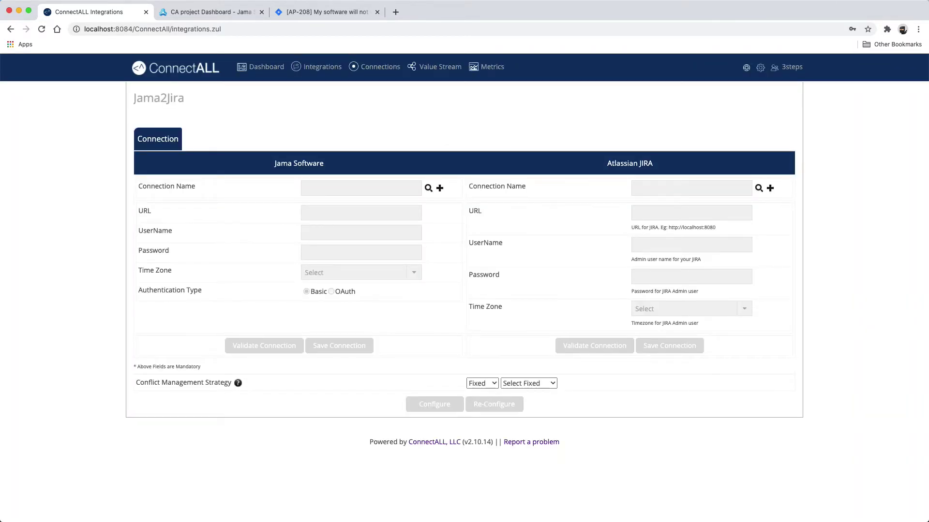
- Use the saved Jama and Jira connections for the link and choose the application for the Fixed conflict management strategy
click(428, 188)
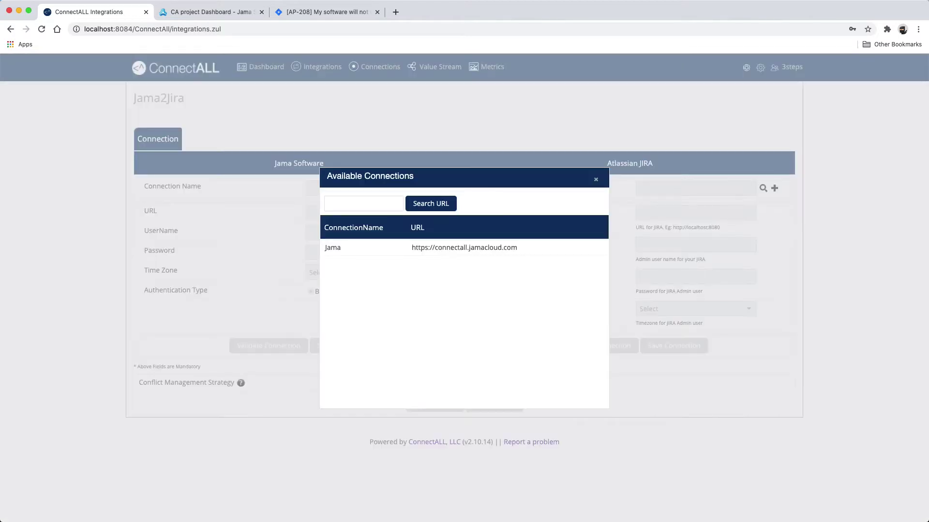
click(428, 247)
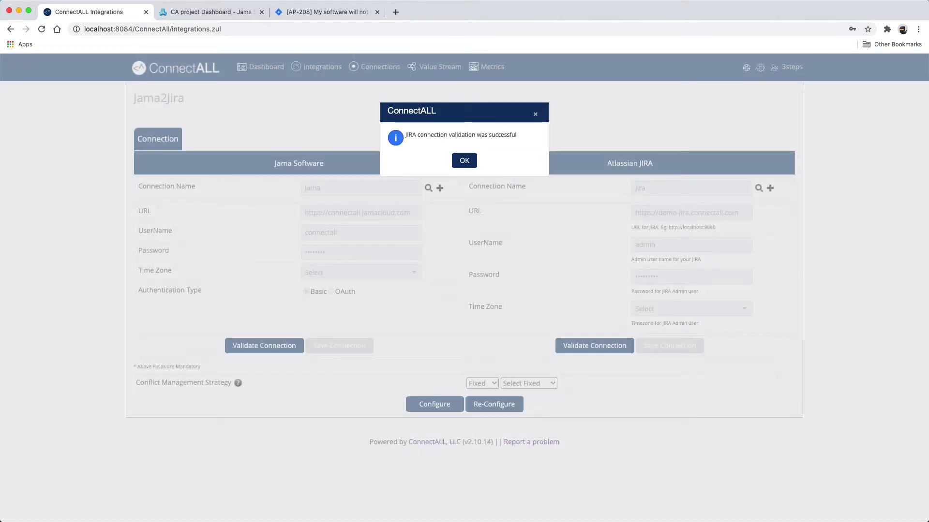
key(Return)
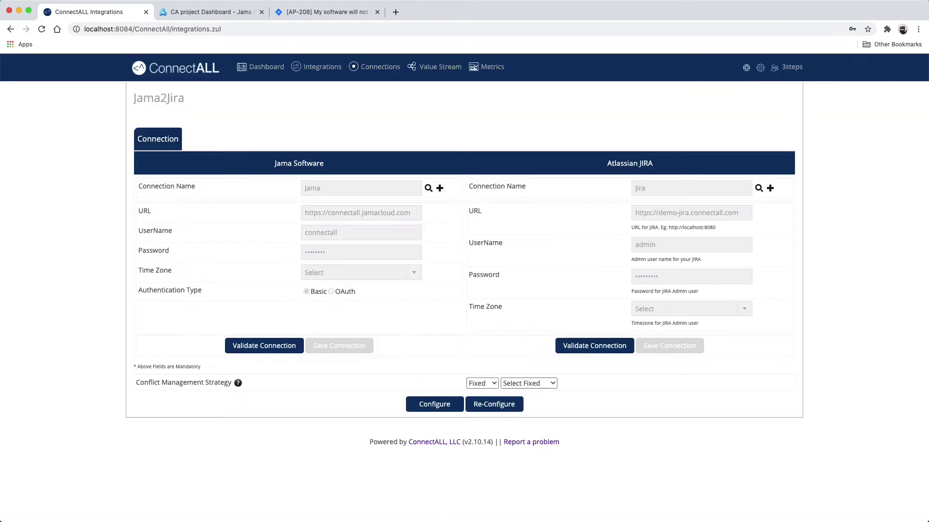
click(529, 383)
click(525, 391)
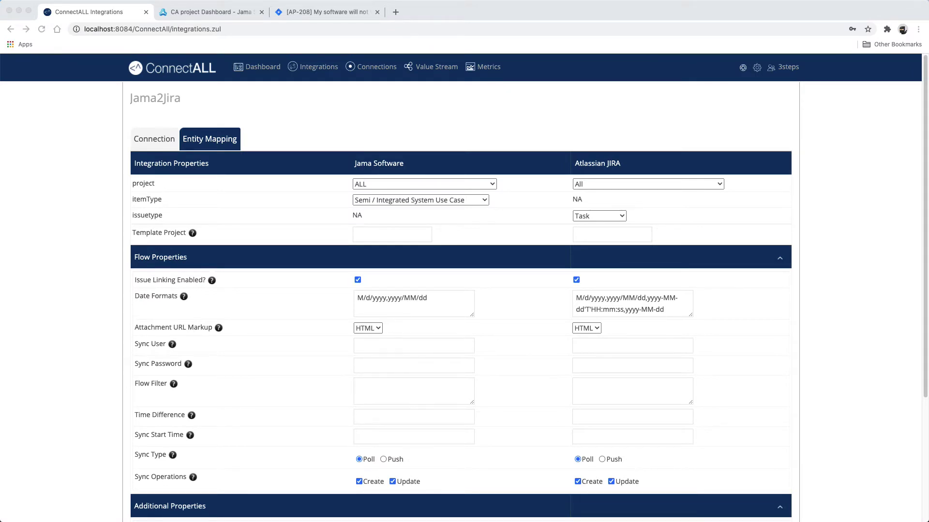
- Set the Jama Software side of the entity mapping to project "CA project" and item type Defect
key(super+Tab)
click(423, 184)
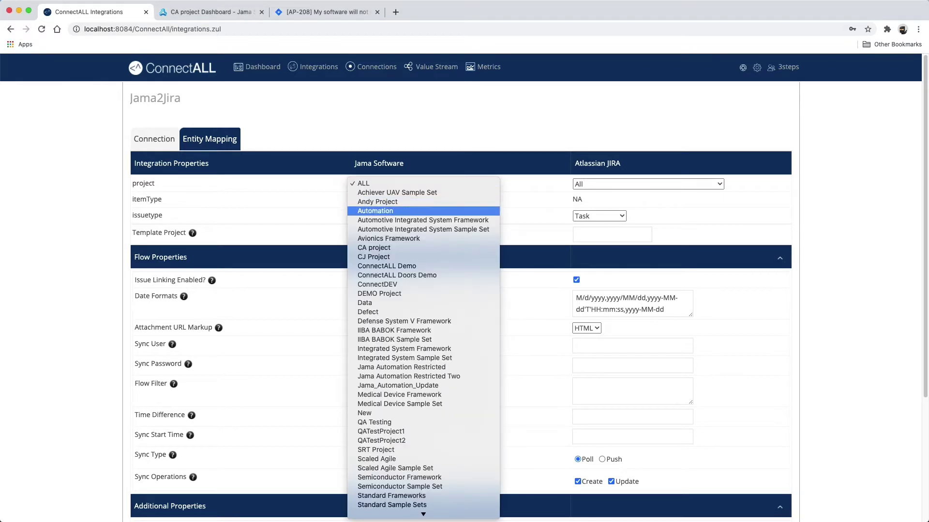
click(374, 247)
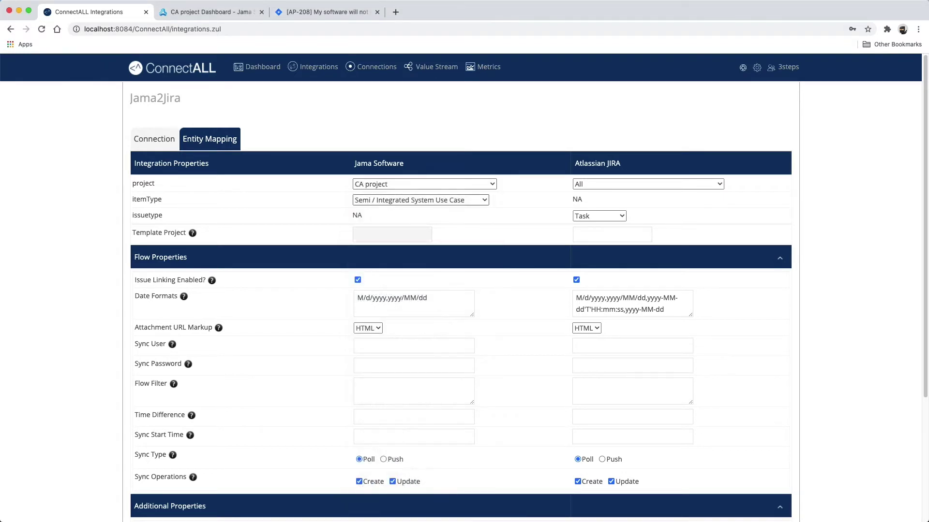
click(420, 199)
scroll(420, 181, up, 5)
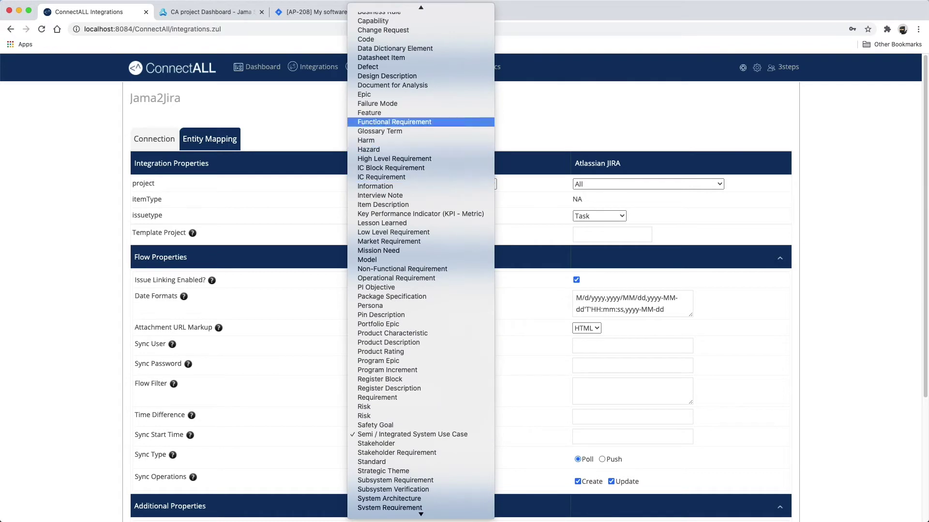
click(368, 67)
- Set the Atlassian JIRA side to project "Andy Project" and issue type Bug, and continue to the field mapping
click(647, 184)
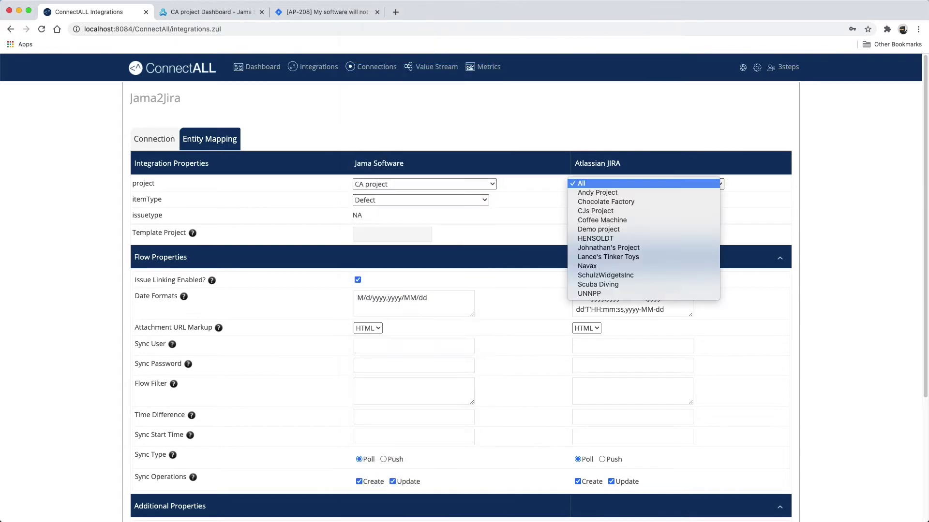
click(595, 192)
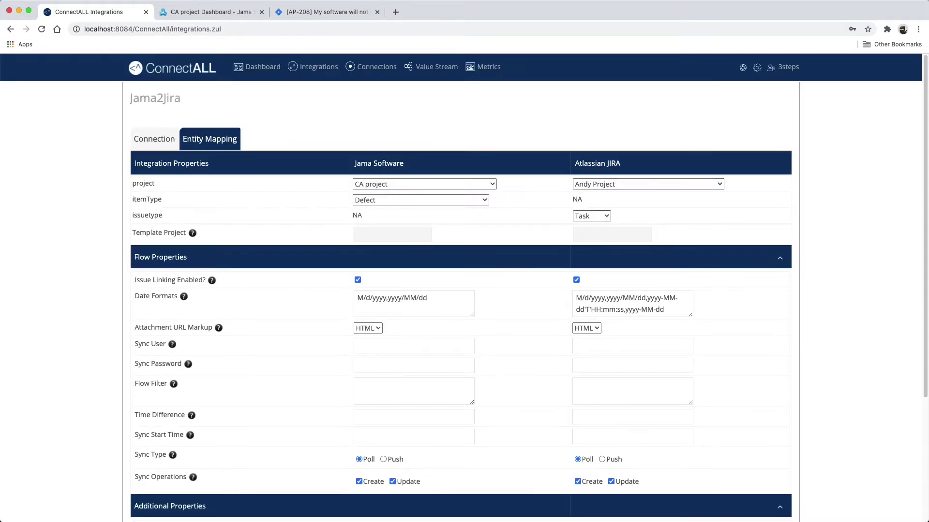
click(599, 215)
click(583, 243)
scroll(460, 302, down, 4)
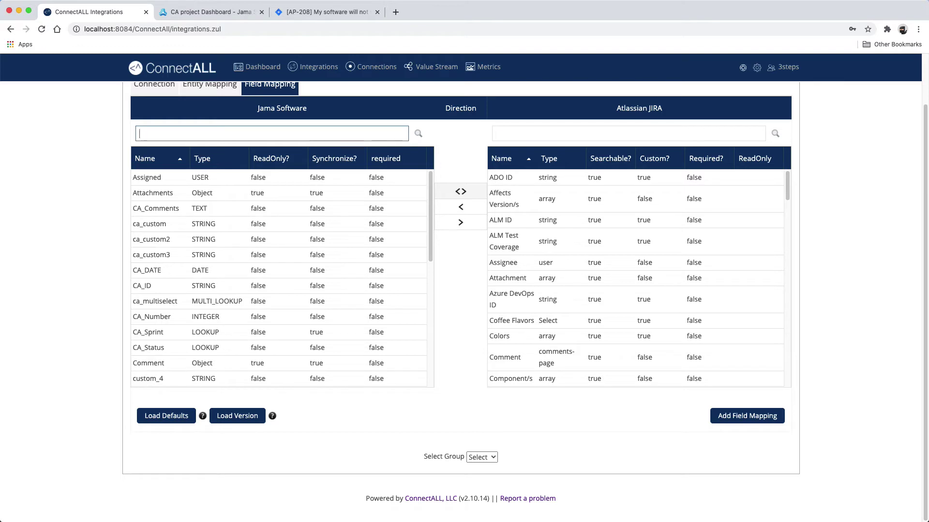
- Add a two-way field mapping between the Jama Name field and the JIRA Summary field
text(name)
click(281, 177)
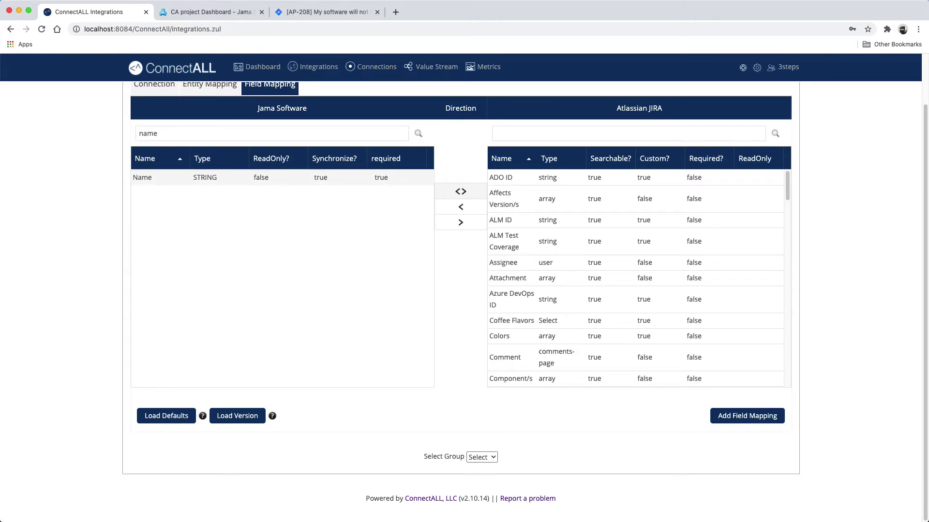
click(628, 133)
text(summ)
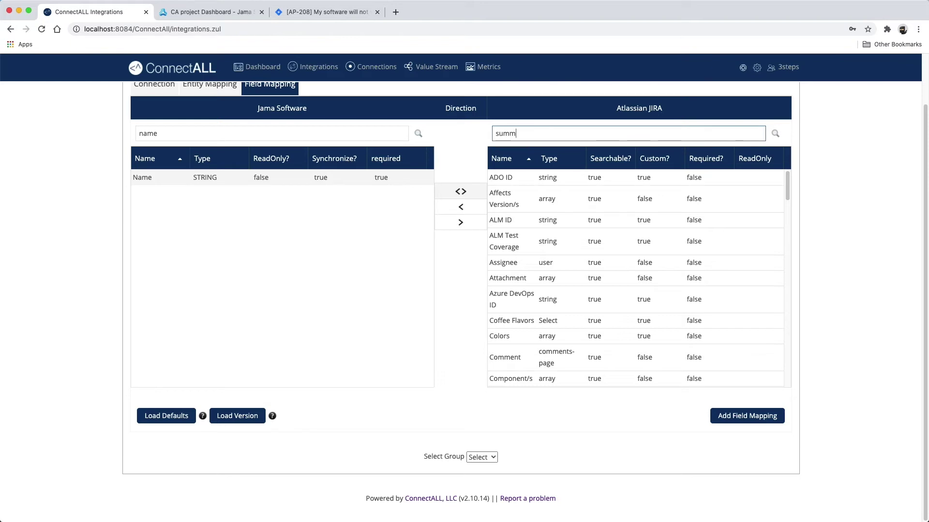
click(638, 177)
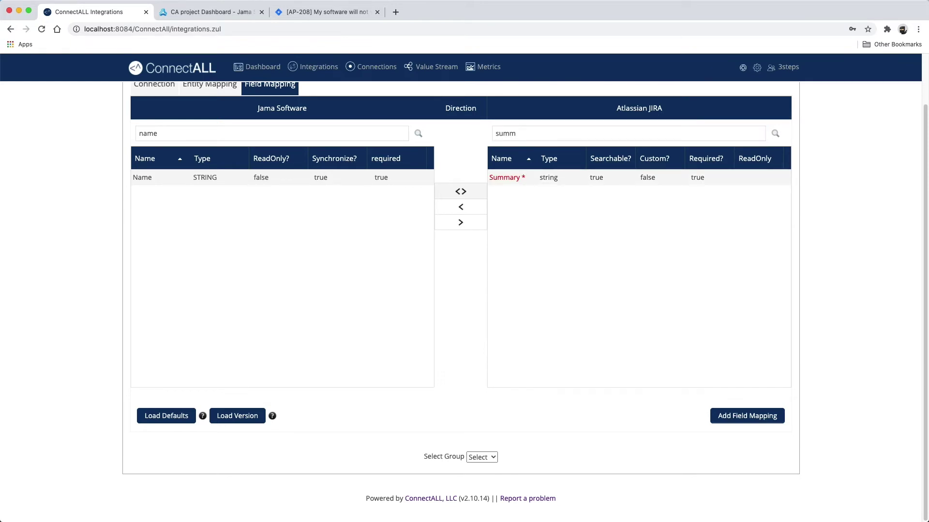
click(746, 415)
- Add a two-way field mapping between the Description fields of Jama and JIRA
double_click(148, 133)
text(d)
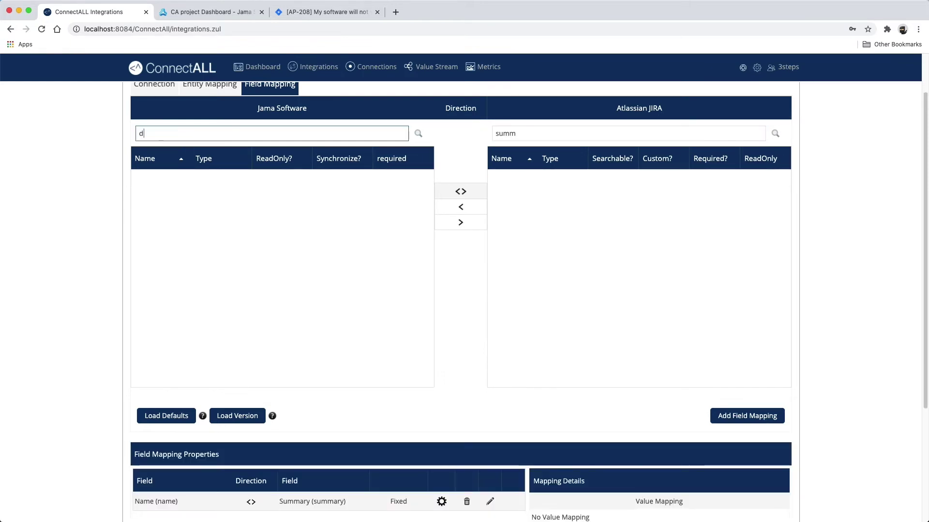
text(esc)
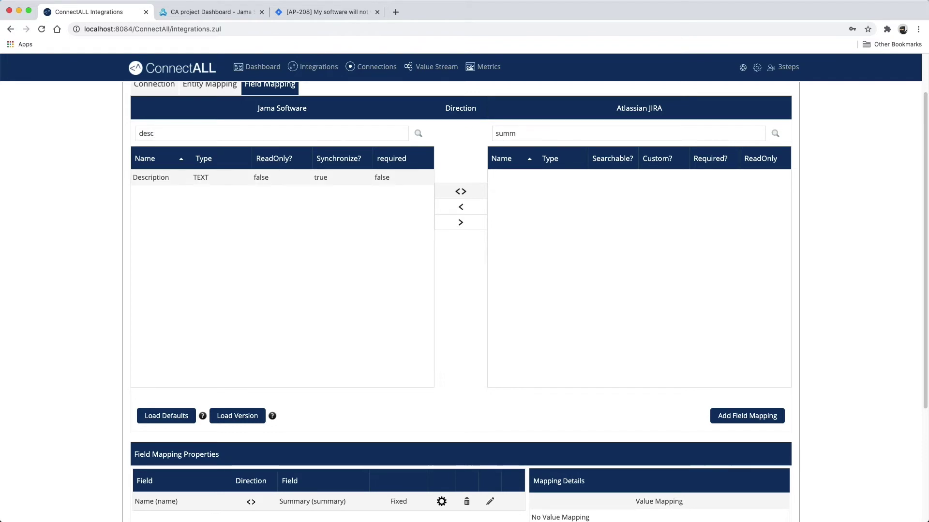
double_click(505, 133)
text(des)
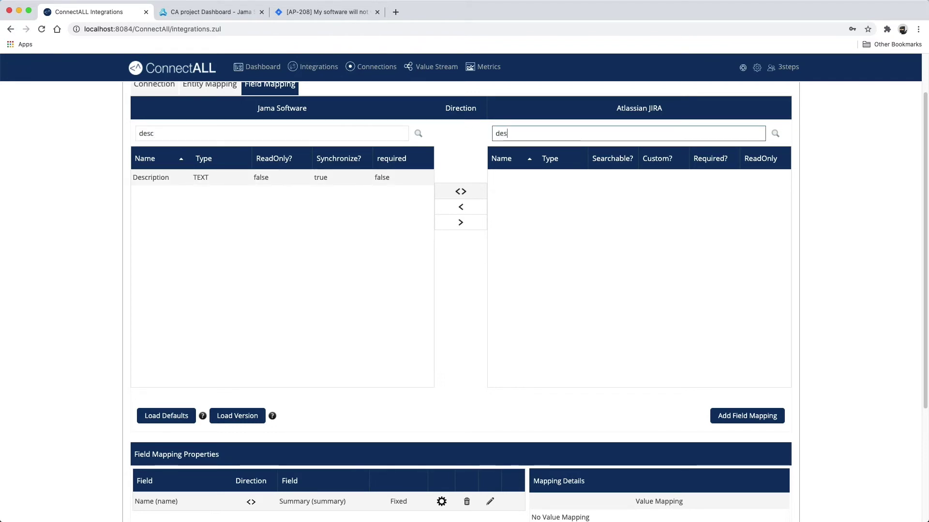
text(c)
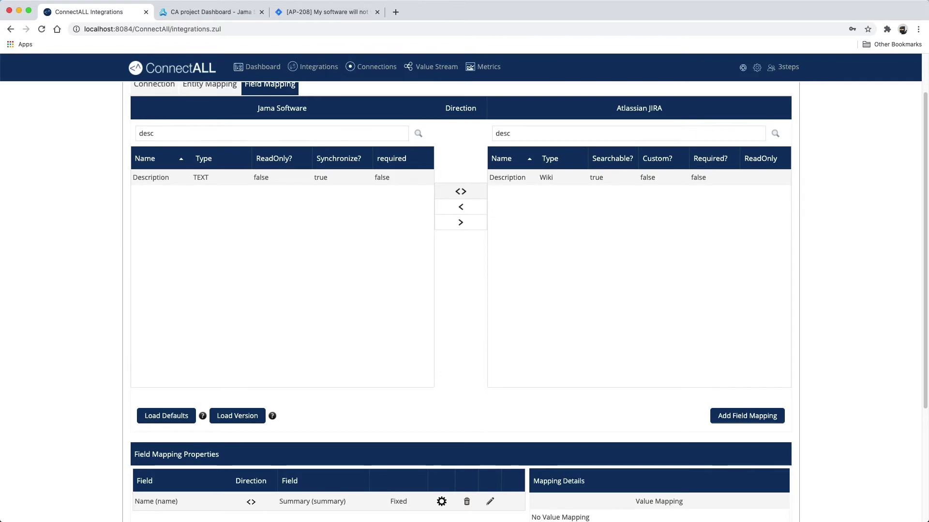
click(746, 415)
- Assign the application link to the 3steps group and save it, choosing to enable it after saving
scroll(460, 300, down, 3)
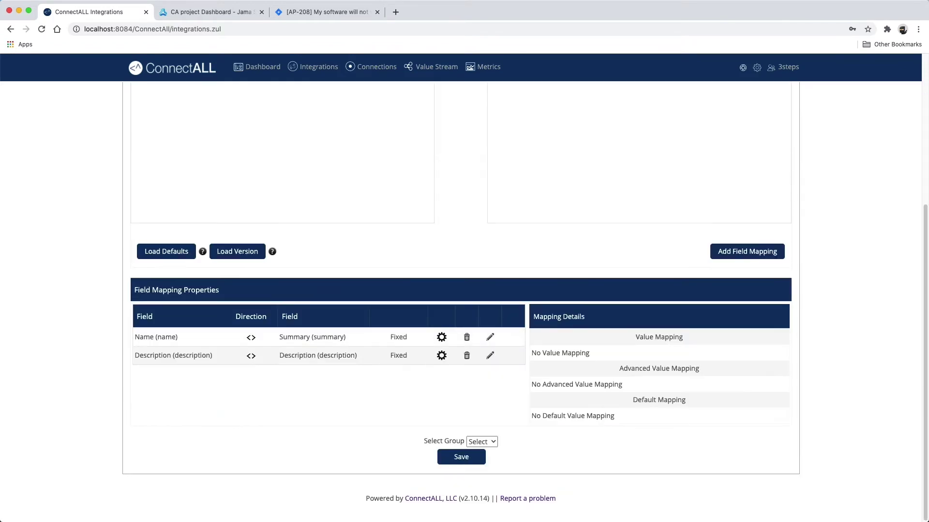
click(481, 442)
click(481, 450)
click(460, 457)
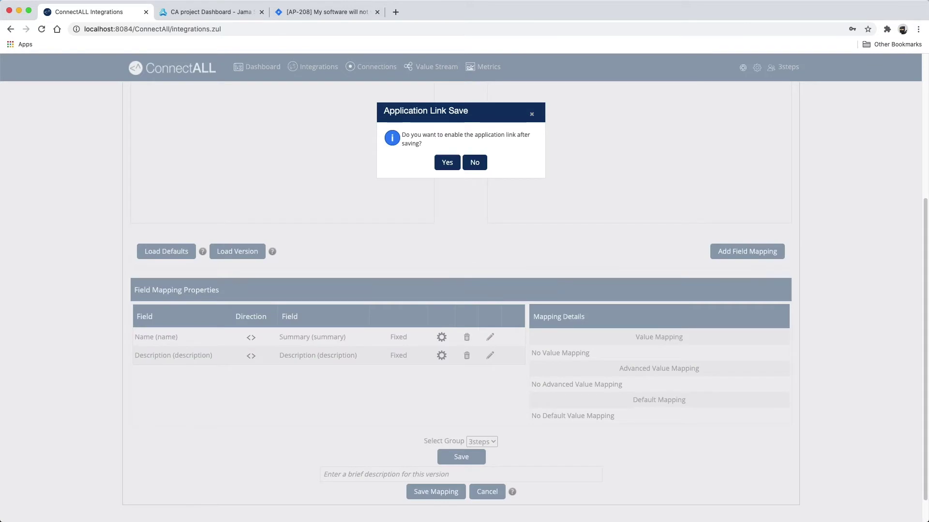
key(Return)
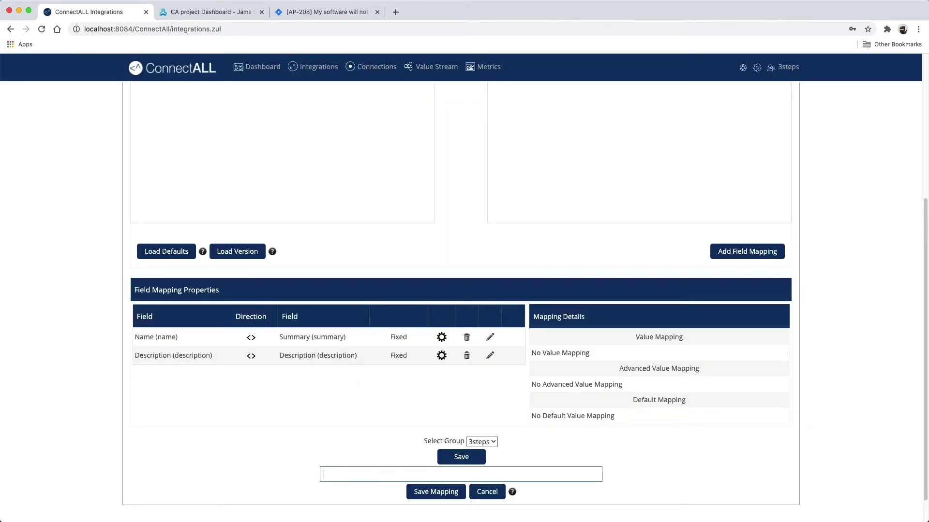
- Save the mapping with version description "1", accepting that mandatory fields are not mapped
text(1)
key(Return)
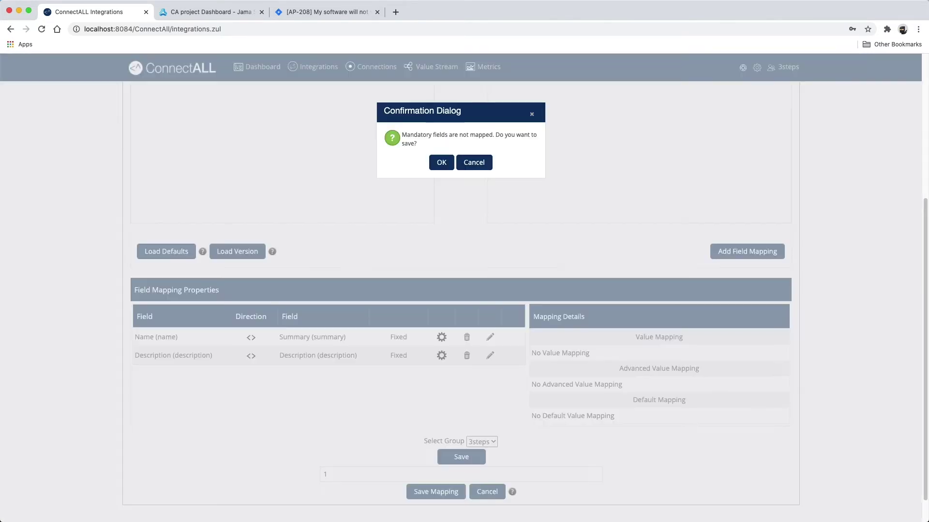
key(Return)
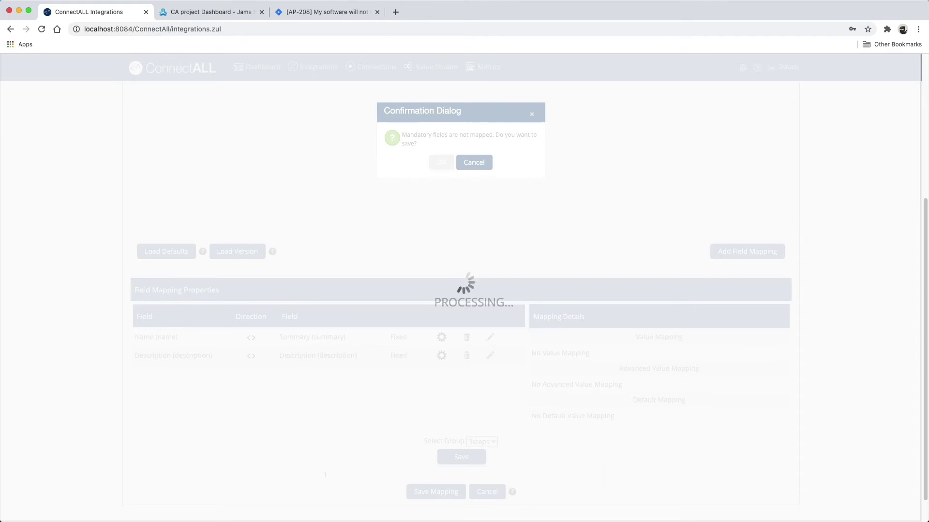
key(Return)
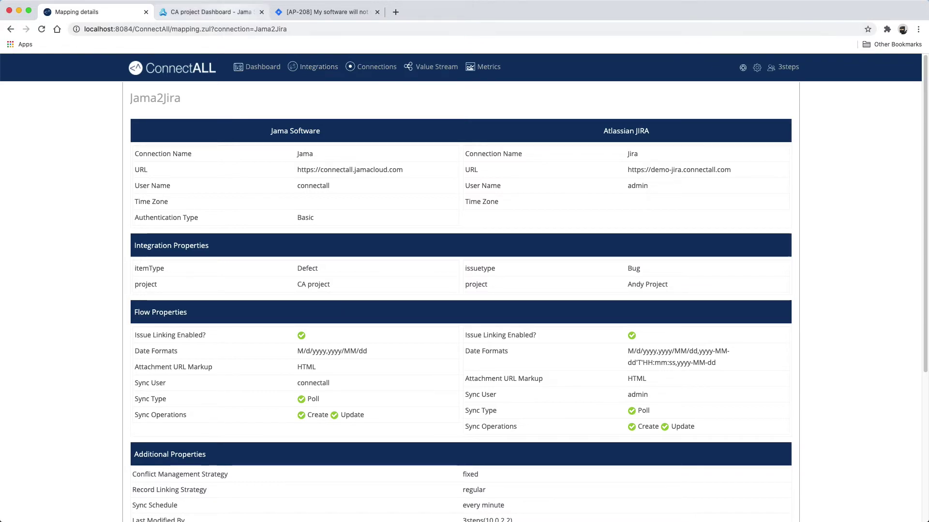
- In Jama, fill in the new defect with name "My calculator does not calculate properly" and description "All my calculations are off.", then save and close it
click(211, 12)
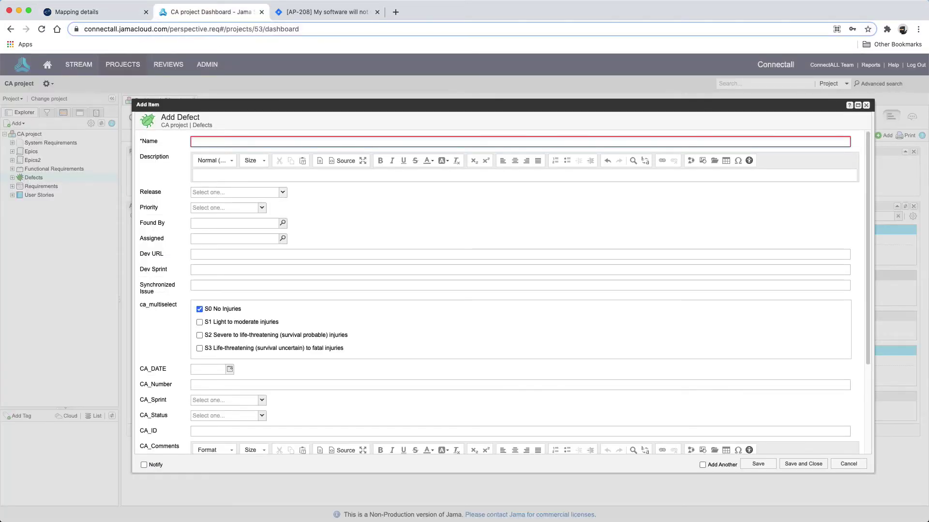
right_click(282, 141)
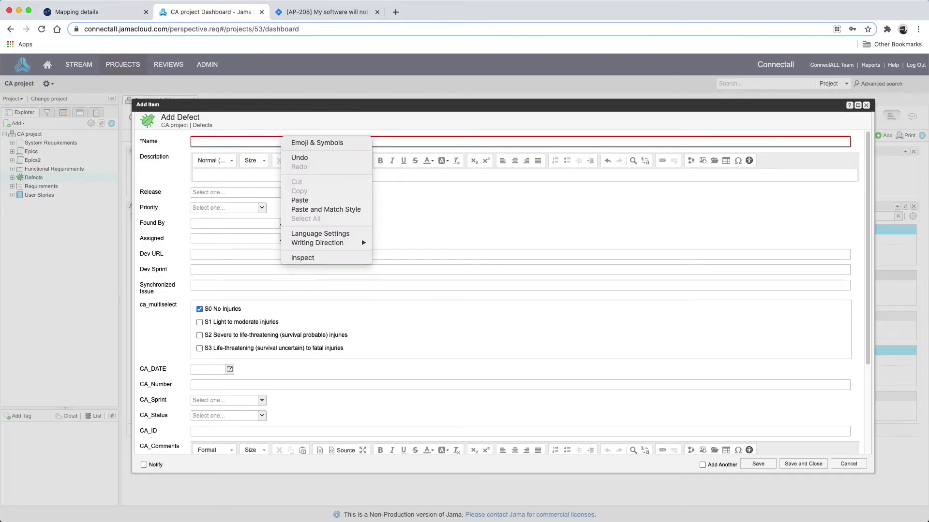
click(299, 200)
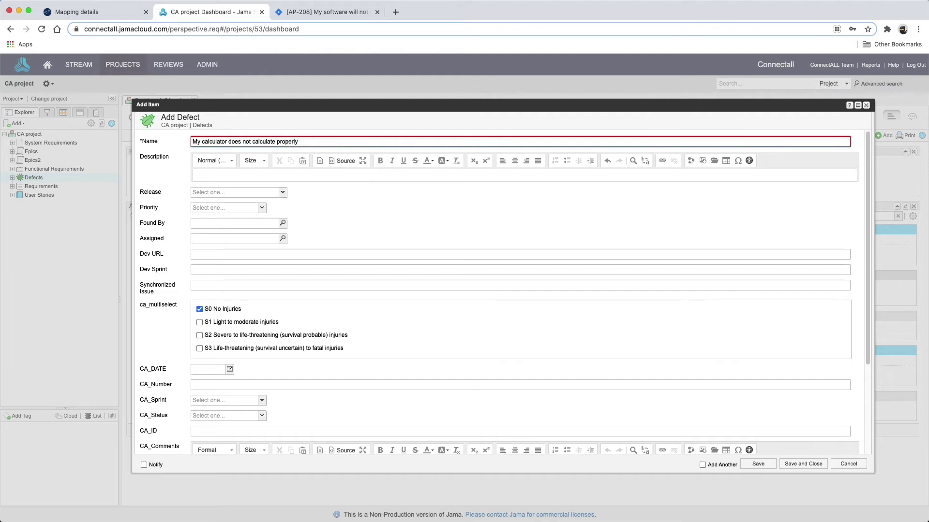
click(197, 175)
text(A)
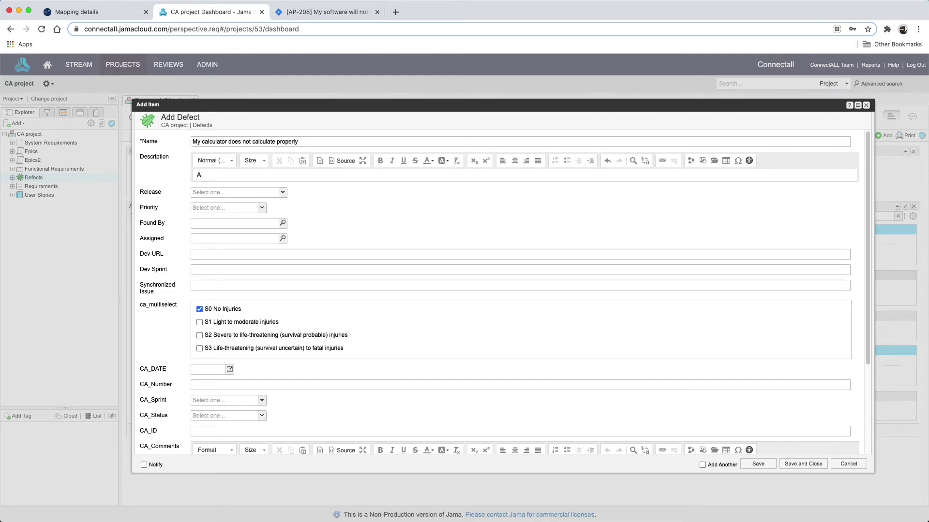
text(ll my calculations are off.)
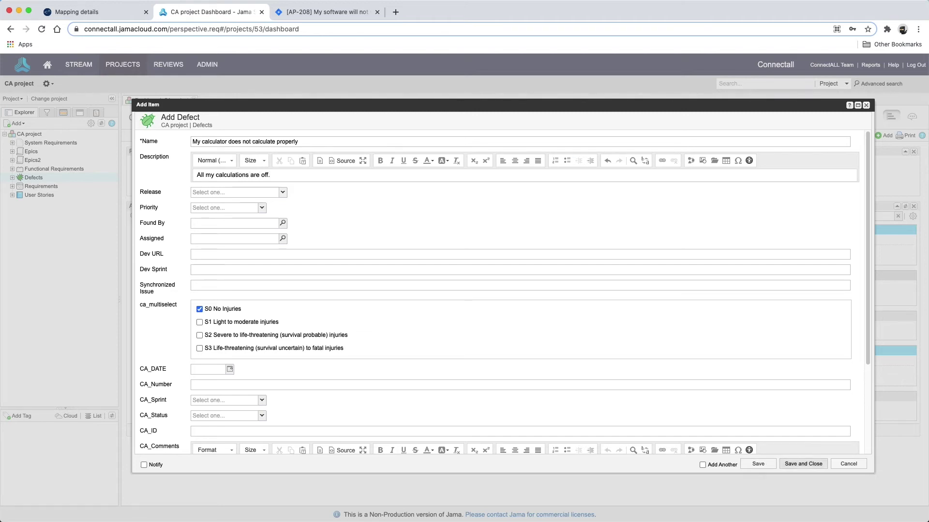
click(803, 464)
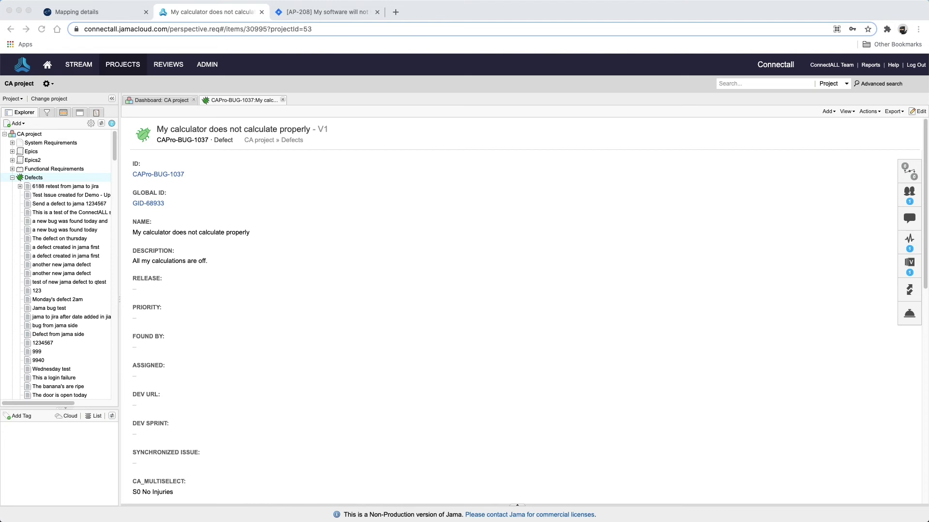
- Switch to Jira, reload the recently updated issues of Andy Project and open the bug synchronized from the new Jama defect
key(ctrl+Tab)
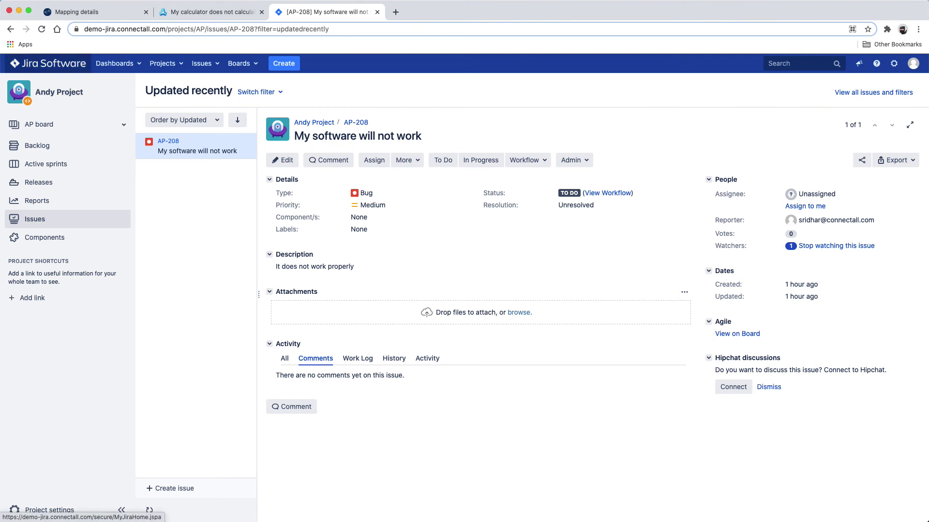
click(41, 29)
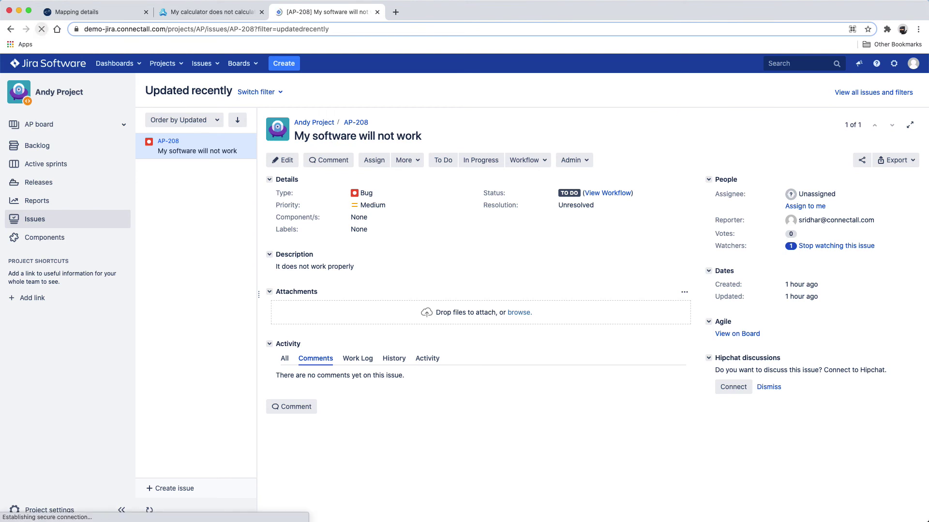
click(196, 145)
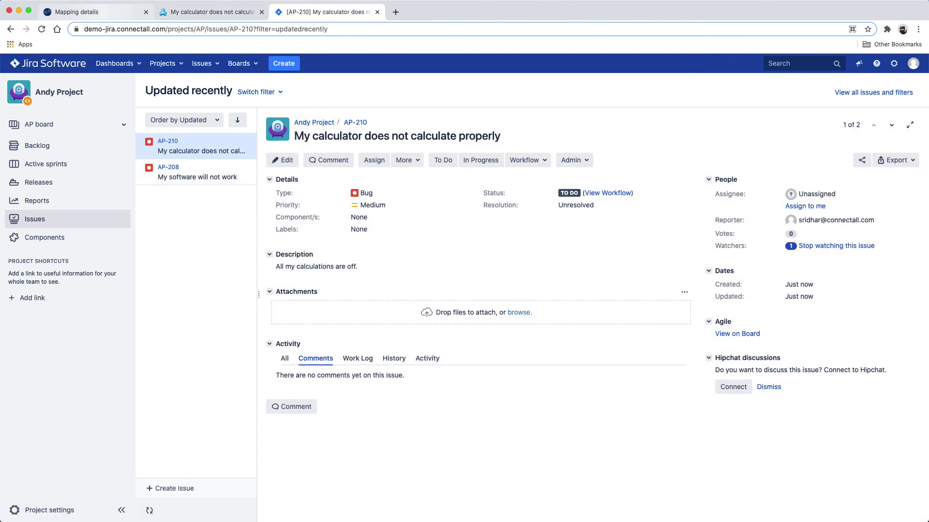
- Return to ConnectALL and open the Value Stream Dashboard to view the Jama2Jira link
click(76, 12)
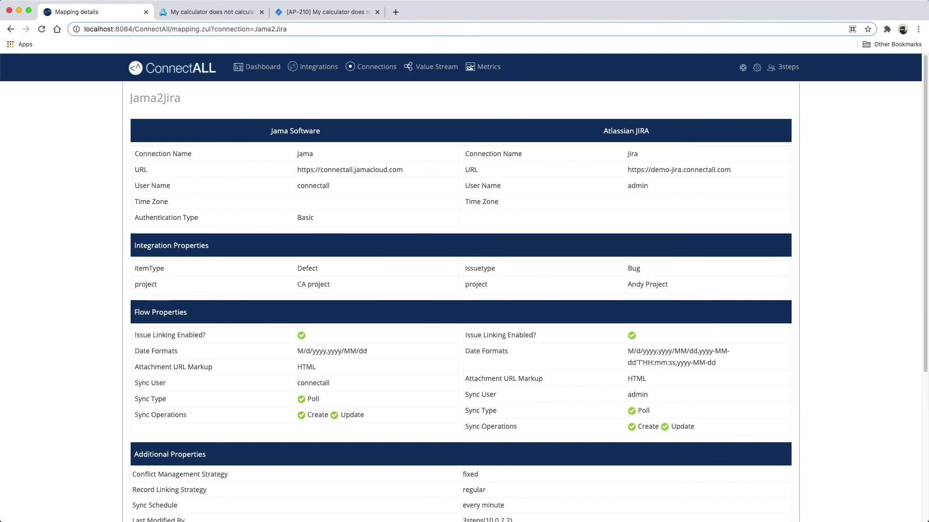
click(256, 66)
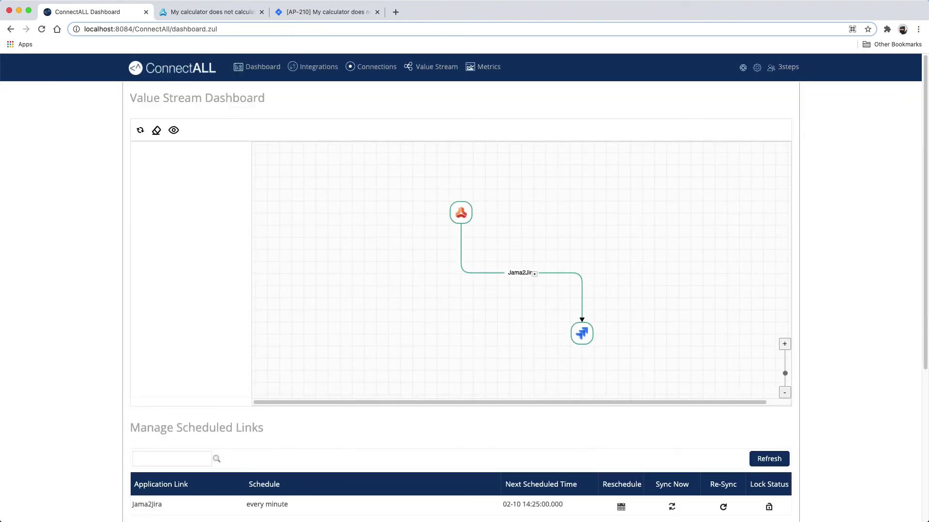